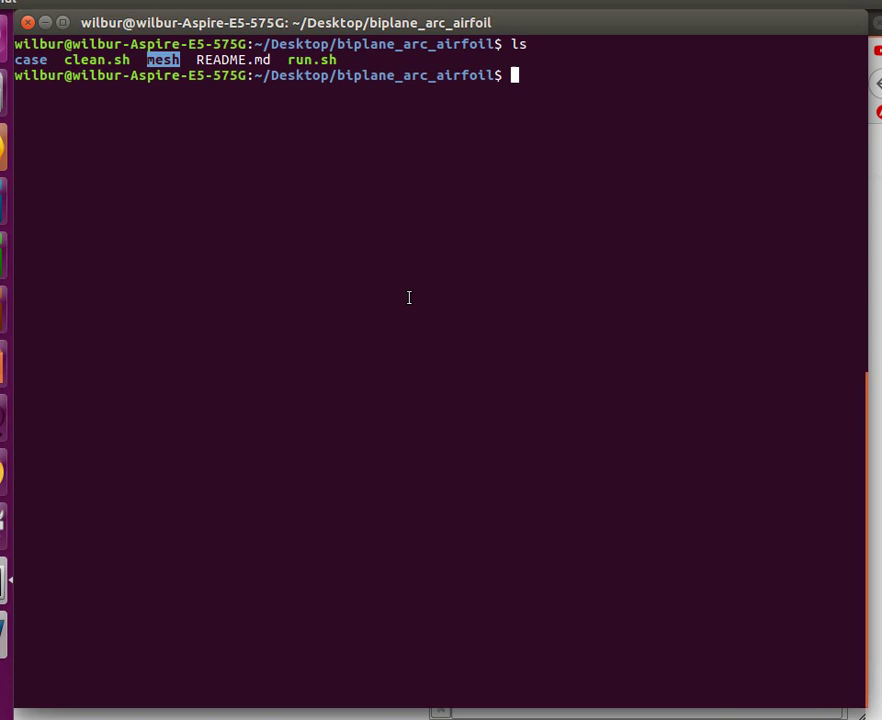
Step: Highlight the case folder, clean.sh, the mesh folder and run.sh in the project listing
{"action": "left_click", "coordinate": [67, 62]}
{"action": "double_click", "coordinate": [34, 61]}
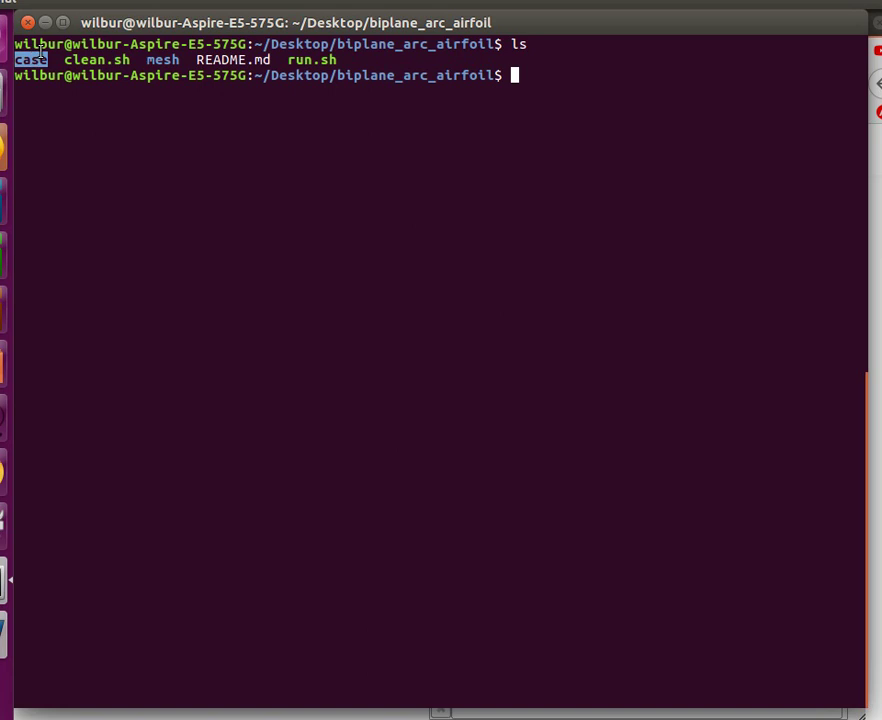
{"action": "double_click", "coordinate": [92, 61]}
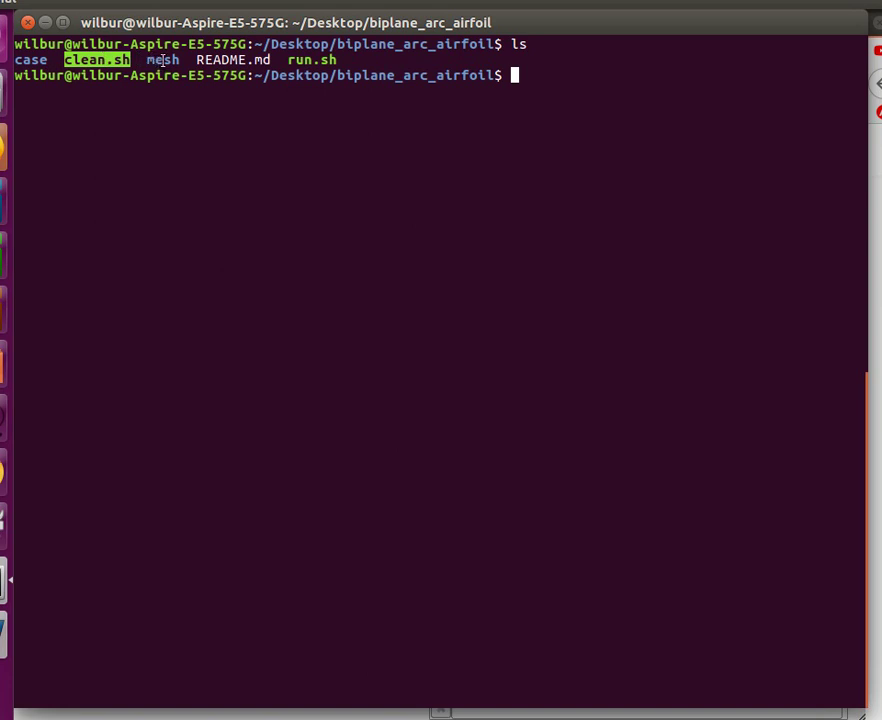
{"action": "double_click", "coordinate": [163, 61]}
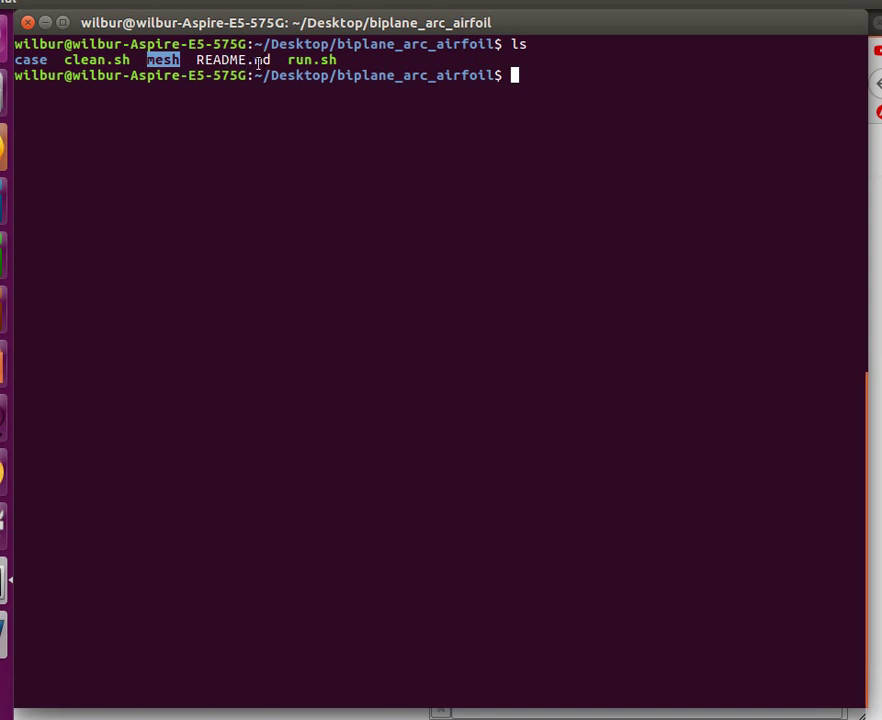
{"action": "left_click", "coordinate": [297, 61]}
{"action": "double_click", "coordinate": [297, 61]}
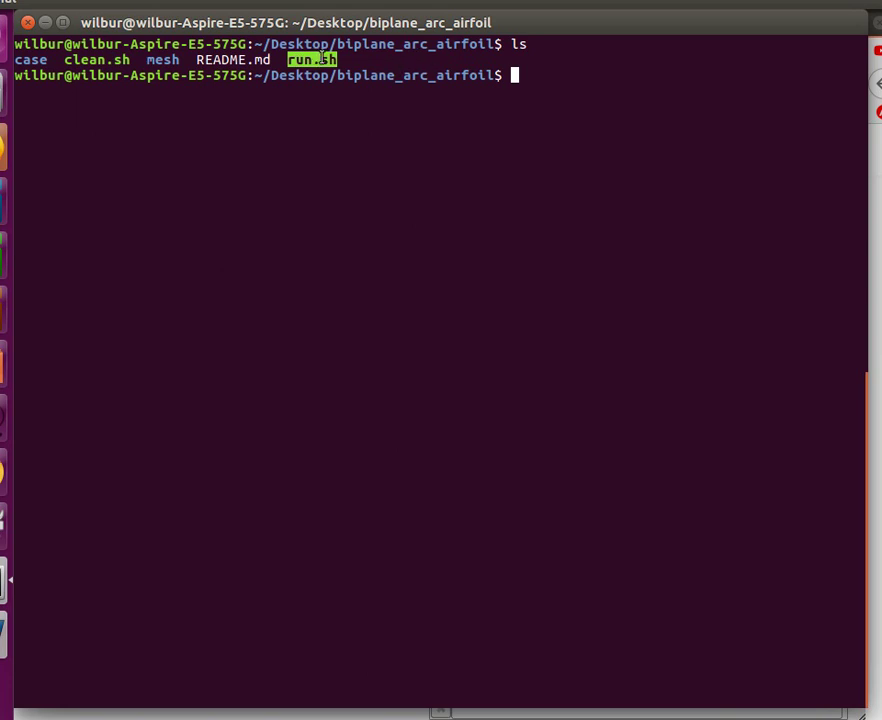
{"action": "left_click", "coordinate": [320, 60]}
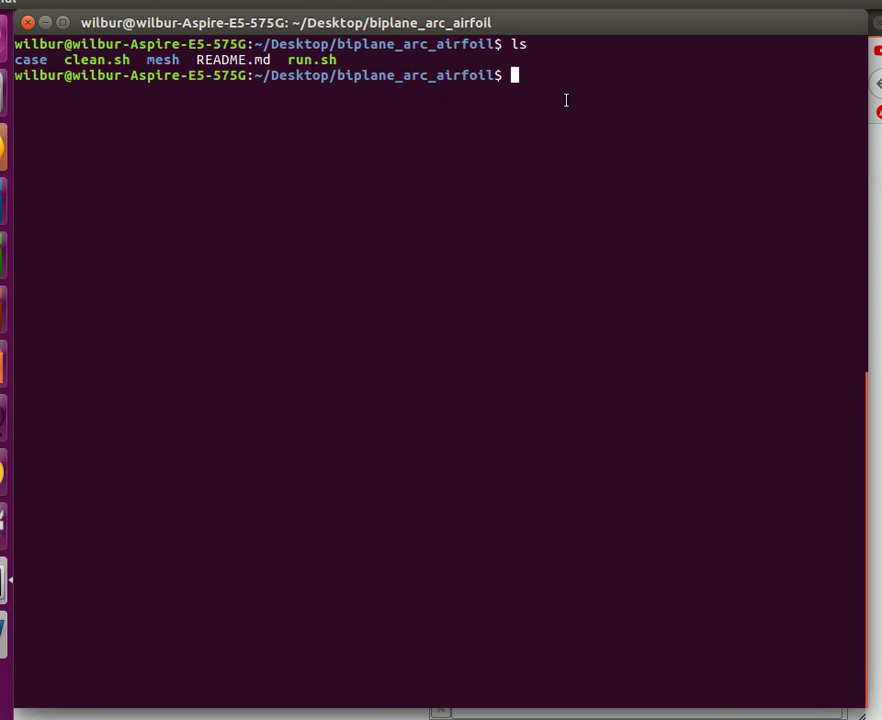
Step: Open mesh/parameters.geo in vim
{"action": "type", "text": "vim mesh"}
{"action": "key", "text": "BackSpace"}
{"action": "type", "text": "/parameters"}
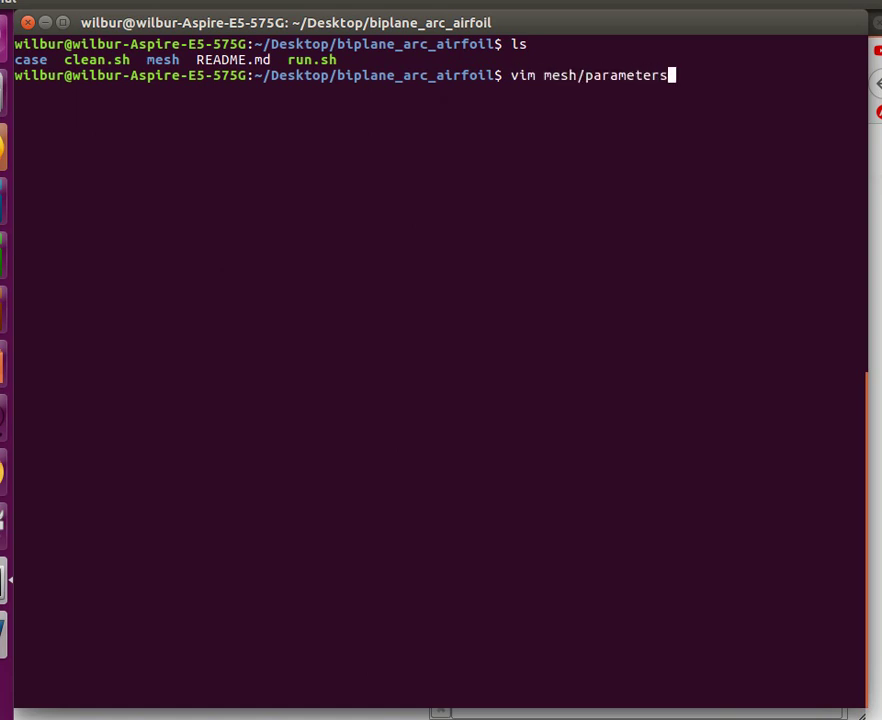
{"action": "key", "text": "Tab"}
{"action": "key", "text": "Return"}
Step: Highlight the aoa1 and aoa2 wing angle lines in parameters.geo
{"action": "key", "text": "k"}
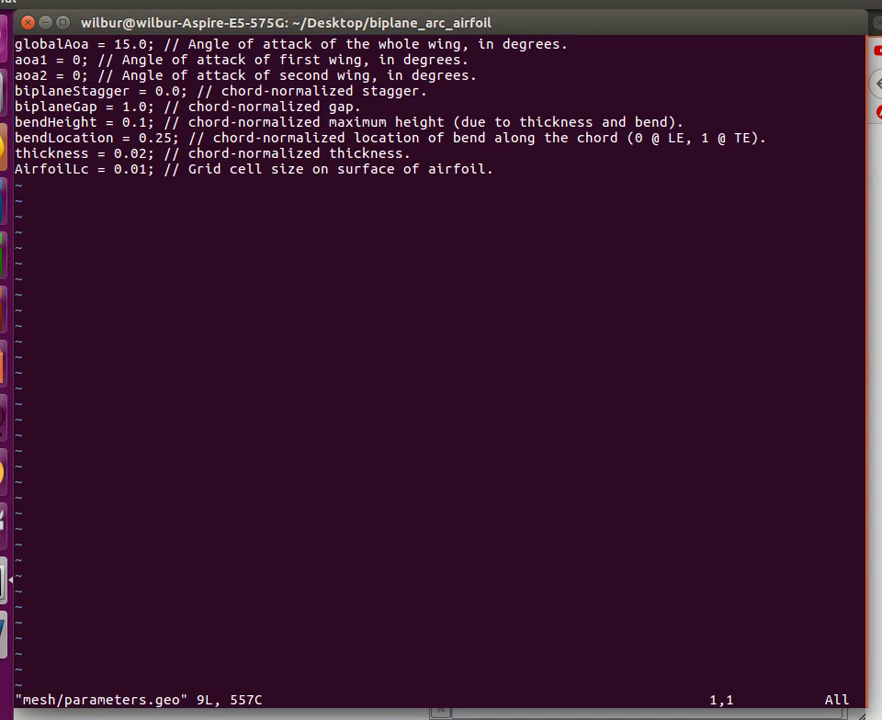
{"action": "key", "text": "j"}
{"action": "key", "text": "j"}
{"action": "key", "text": "k"}
{"action": "key", "text": "v"}
{"action": "key", "text": "j"}
{"action": "key", "text": "j"}
{"action": "key", "text": "k"}
{"action": "key", "text": "j"}
{"action": "key", "text": "k"}
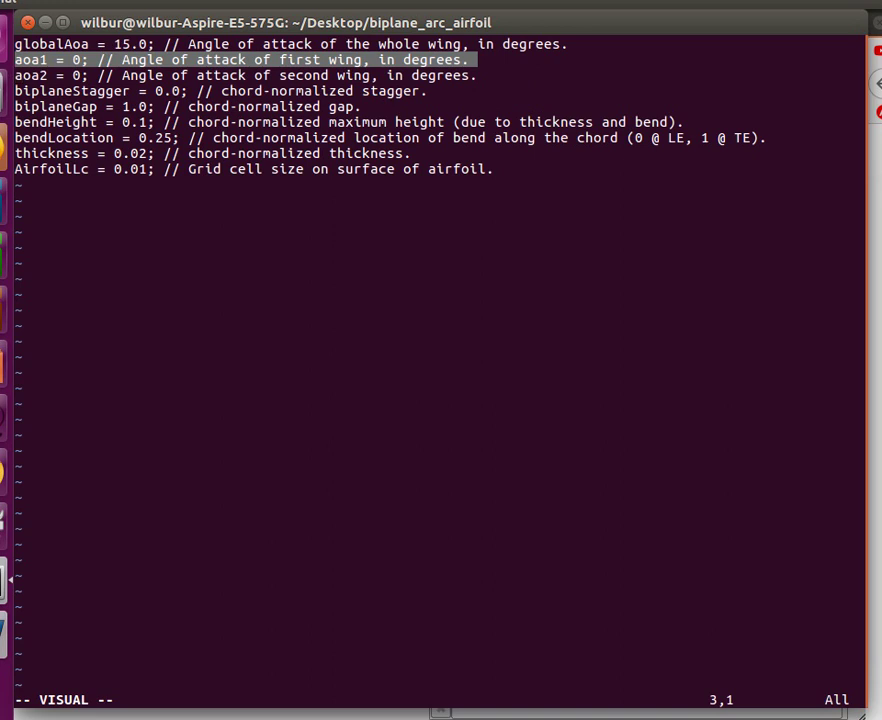
{"action": "key", "text": "Escape"}
Step: Highlight the biplaneStagger and biplaneGap lines
{"action": "key", "text": "j"}
{"action": "key", "text": "shift+v"}
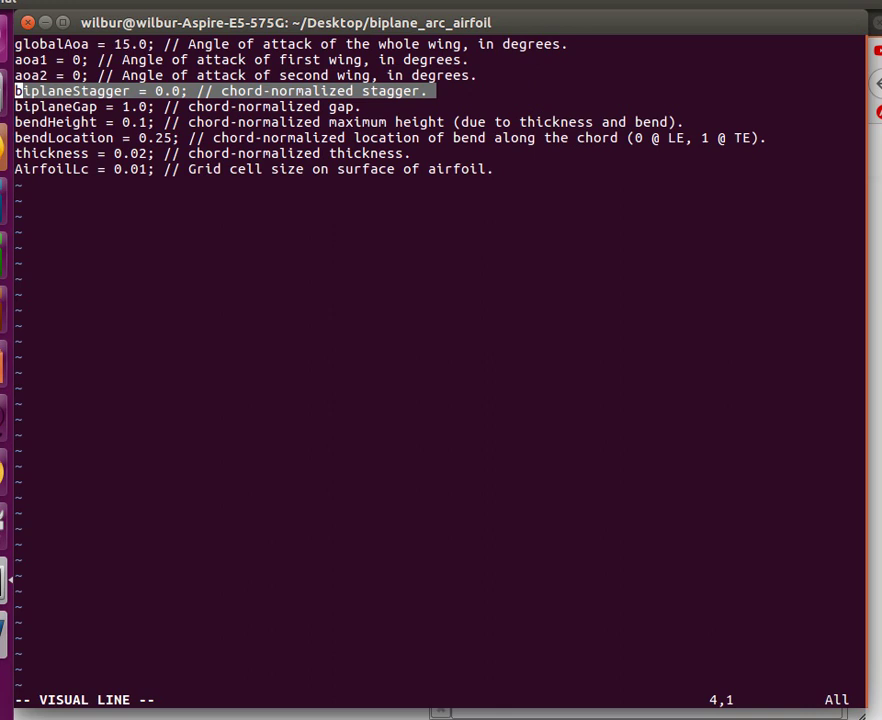
{"action": "key", "text": "Escape"}
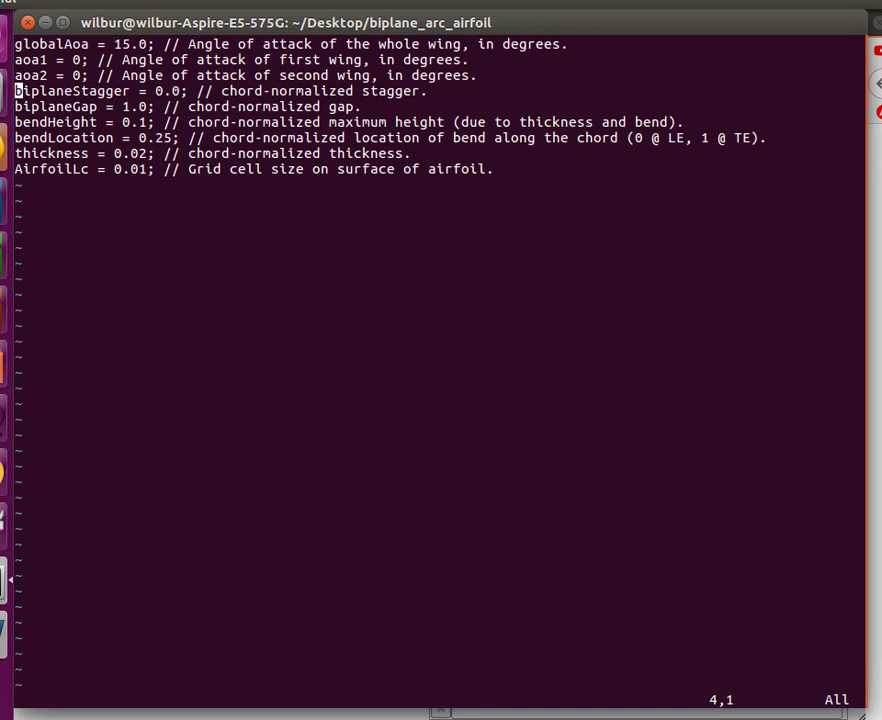
{"action": "key", "text": "Down"}
{"action": "key", "text": "Up"}
{"action": "key", "text": "Down"}
{"action": "key", "text": "shift+v"}
{"action": "key", "text": "y"}
{"action": "key", "text": "shift+v"}
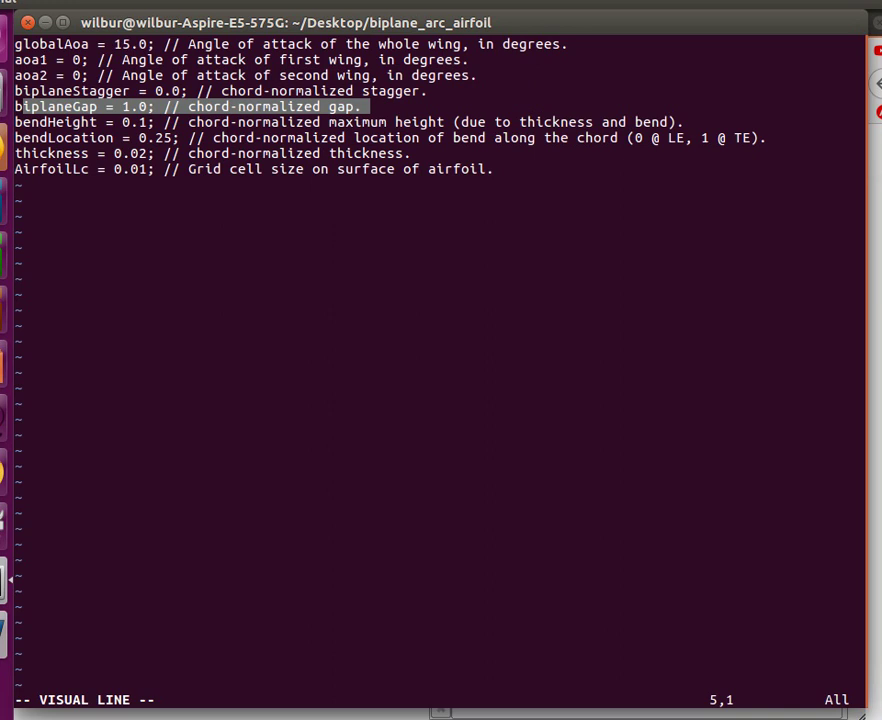
{"action": "key", "text": "Escape"}
Step: Highlight the bendHeight, bendLocation and AirfoilLc lines
{"action": "key", "text": "j"}
{"action": "key", "text": "v"}
{"action": "key", "text": "j"}
{"action": "key", "text": "j"}
{"action": "key", "text": "j"}
{"action": "key", "text": "l"}
{"action": "key", "text": "l"}
{"action": "key", "text": "l"}
{"action": "key", "text": "l"}
{"action": "key", "text": "l"}
{"action": "key", "text": "l"}
{"action": "key", "text": "l"}
{"action": "key", "text": "l"}
{"action": "key", "text": "l"}
{"action": "key", "text": "l"}
{"action": "key", "text": "l"}
{"action": "key", "text": "l"}
{"action": "key", "text": "l"}
{"action": "key", "text": "l"}
{"action": "key", "text": "l"}
{"action": "key", "text": "l"}
{"action": "key", "text": "l"}
{"action": "key", "text": "l"}
{"action": "key", "text": "l"}
{"action": "key", "text": "l"}
{"action": "key", "text": "l"}
{"action": "key", "text": "l"}
{"action": "key", "text": "l"}
{"action": "key", "text": "l"}
{"action": "key", "text": "l"}
{"action": "key", "text": "l"}
{"action": "key", "text": "l"}
{"action": "key", "text": "l"}
{"action": "key", "text": "Escape"}
{"action": "key", "text": "k"}
{"action": "key", "text": "k"}
{"action": "key", "text": "h"}
{"action": "key", "text": "h"}
{"action": "key", "text": "h"}
{"action": "key", "text": "h"}
{"action": "key", "text": "h"}
{"action": "key", "text": "h"}
{"action": "key", "text": "h"}
{"action": "key", "text": "h"}
{"action": "key", "text": "h"}
{"action": "key", "text": "h"}
{"action": "key", "text": "h"}
{"action": "key", "text": "h"}
{"action": "key", "text": "h"}
{"action": "key", "text": "h"}
{"action": "key", "text": "h"}
{"action": "key", "text": "h"}
{"action": "key", "text": "h"}
{"action": "key", "text": "h"}
{"action": "key", "text": "h"}
{"action": "key", "text": "h"}
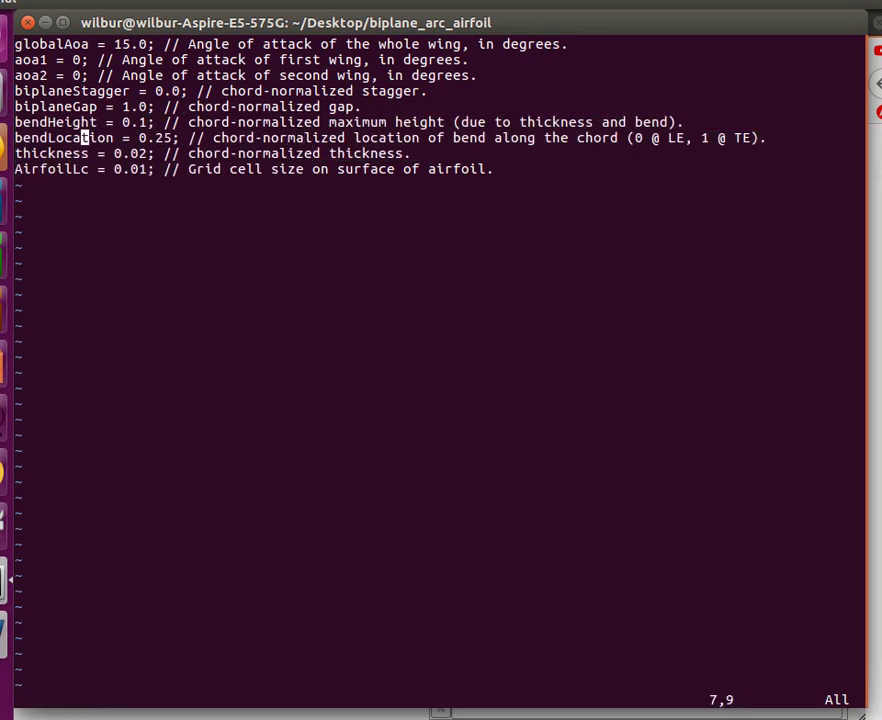
{"action": "key", "text": "j"}
{"action": "key", "text": "j"}
{"action": "key", "text": "k"}
{"action": "key", "text": "j"}
{"action": "key", "text": "shift+v"}
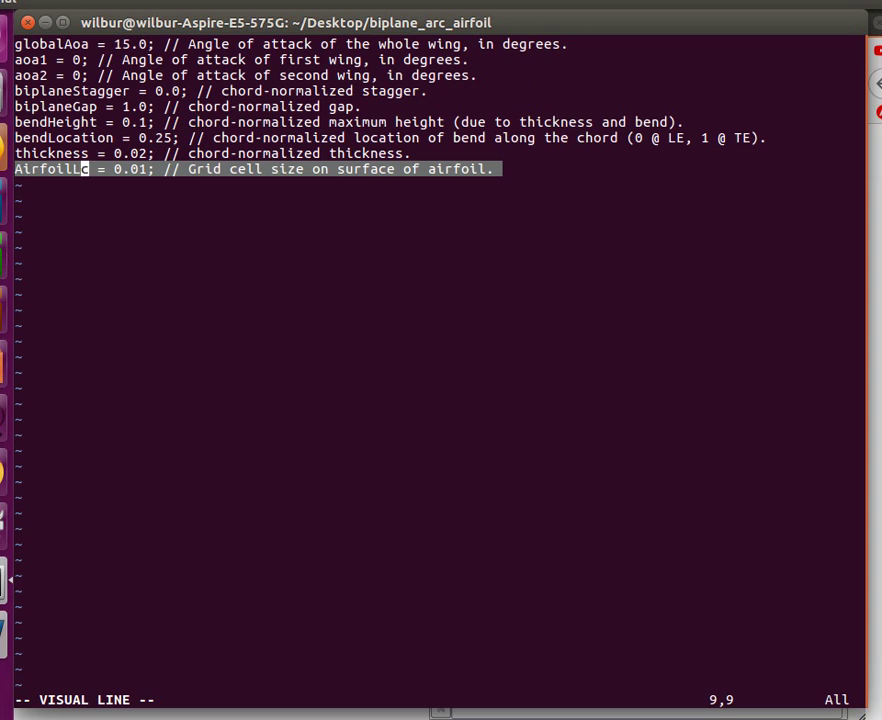
{"action": "key", "text": "Escape"}
Step: Quit parameters.geo without saving, go into the mesh folder and open main.geo
{"action": "type", "text": ":q"}
{"action": "key", "text": "Return"}
{"action": "type", "text": "ls"}
{"action": "key", "text": "Return"}
{"action": "type", "text": "cd mesh"}
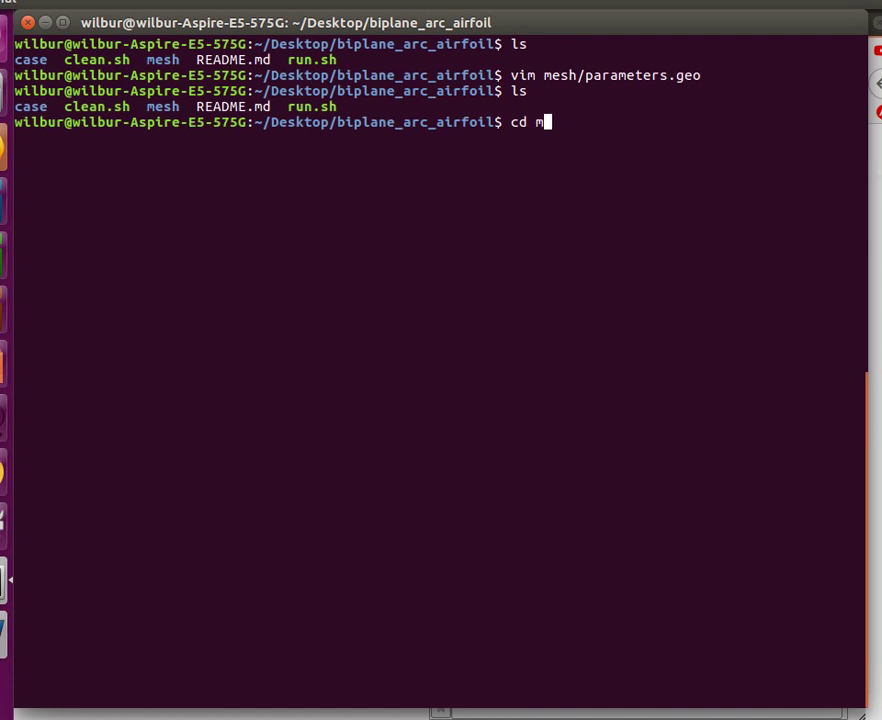
{"action": "key", "text": "Return"}
{"action": "type", "text": "ls"}
{"action": "key", "text": "Return"}
{"action": "type", "text": "vim "}
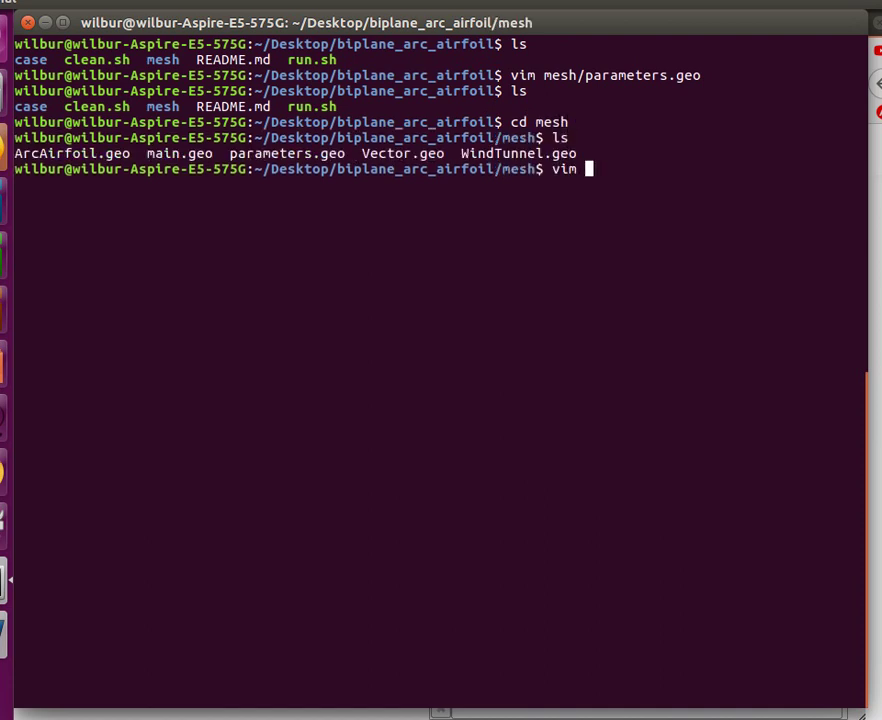
{"action": "type", "text": "ma"}
{"action": "key", "text": "Tab"}
{"action": "key", "text": "Return"}
Step: Highlight the second airfoil's Arguments block in main.geo
{"action": "key", "text": "j"}
{"action": "key", "text": "j"}
{"action": "key", "text": "j"}
{"action": "key", "text": "j"}
{"action": "key", "text": "j"}
{"action": "key", "text": "j"}
{"action": "key", "text": "j"}
{"action": "key", "text": "j"}
{"action": "key", "text": "j"}
{"action": "key", "text": "j"}
{"action": "key", "text": "j"}
{"action": "key", "text": "j"}
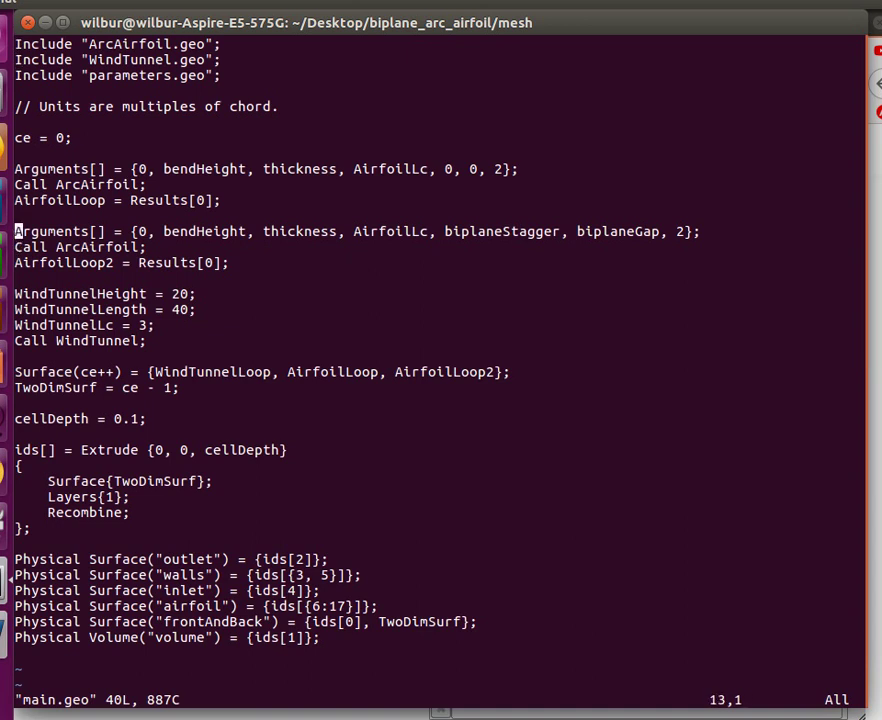
{"action": "key", "text": "v"}
{"action": "key", "text": "j"}
{"action": "key", "text": "j"}
{"action": "key", "text": "j"}
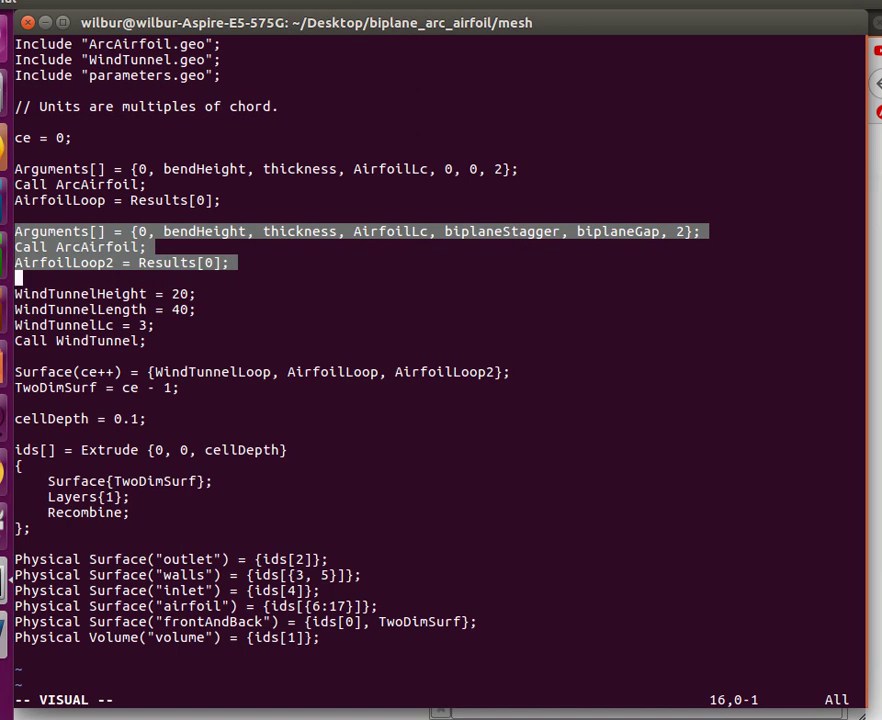
{"action": "key", "text": "Escape"}
Step: Highlight the Surface definition line and the airfoil Physical Surface with ids 6:17
{"action": "key", "text": "j"}
{"action": "key", "text": "j"}
{"action": "key", "text": "j"}
{"action": "key", "text": "j"}
{"action": "key", "text": "j"}
{"action": "key", "text": "j"}
{"action": "key", "text": "shift+v"}
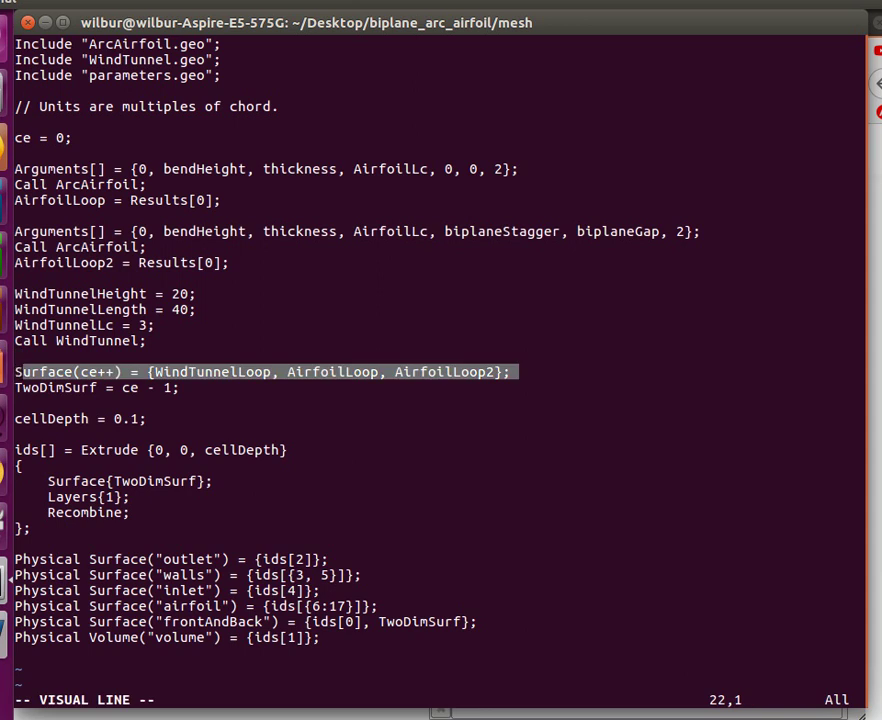
{"action": "key", "text": "Escape"}
{"action": "key", "text": "j"}
{"action": "key", "text": "j"}
{"action": "key", "text": "j"}
{"action": "key", "text": "j"}
{"action": "key", "text": "j"}
{"action": "key", "text": "j"}
{"action": "key", "text": "j"}
{"action": "key", "text": "j"}
{"action": "key", "text": "j"}
{"action": "key", "text": "j"}
{"action": "key", "text": "j"}
{"action": "key", "text": "j"}
{"action": "key", "text": "j"}
{"action": "key", "text": "j"}
{"action": "key", "text": "j"}
{"action": "key", "text": "e"}
{"action": "key", "text": "e"}
{"action": "key", "text": "e"}
{"action": "key", "text": "e"}
{"action": "key", "text": "e"}
{"action": "key", "text": "e"}
{"action": "key", "text": "e"}
{"action": "key", "text": "e"}
{"action": "key", "text": "e"}
{"action": "key", "text": "V"}
{"action": "key", "text": "e"}
{"action": "key", "text": "e"}
{"action": "key", "text": "e"}
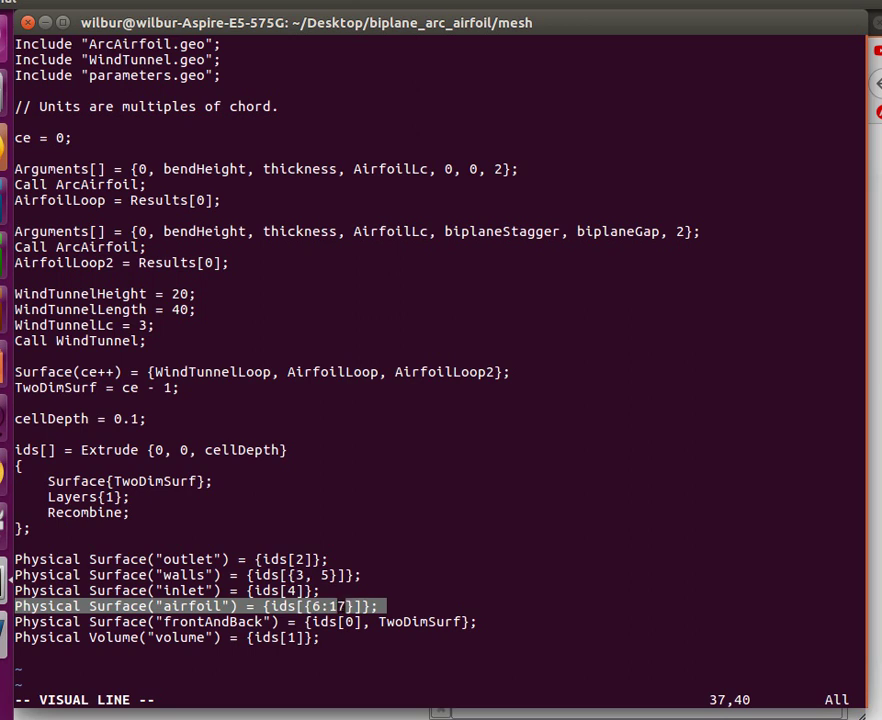
{"action": "key", "text": "Escape"}
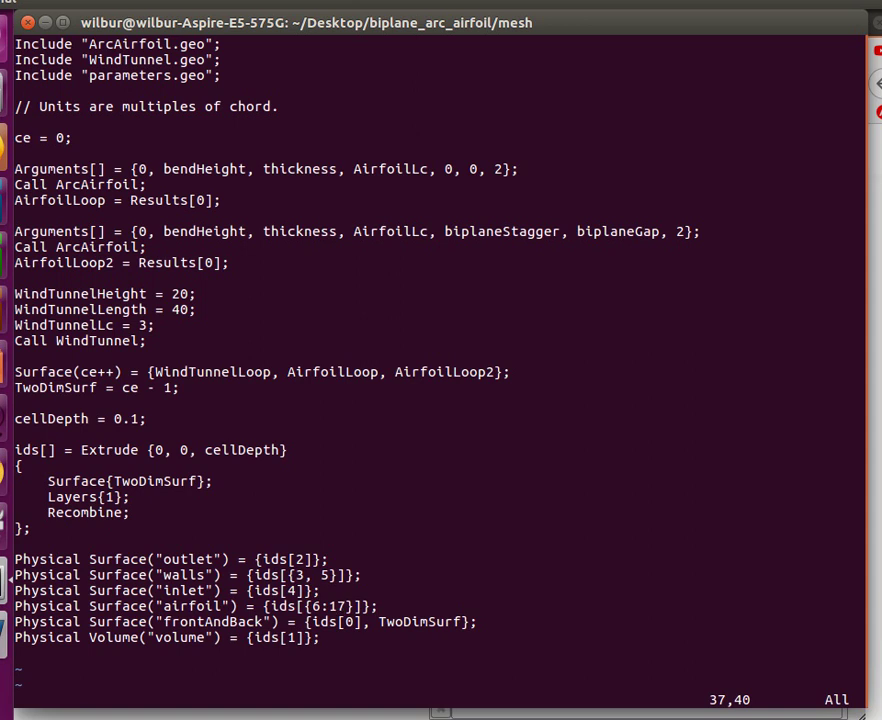
Step: Quit main.geo without saving and return to the project folder with cd ../
{"action": "type", "text": "kj:q"}
{"action": "key", "text": "Return"}
{"action": "type", "text": "ls"}
{"action": "key", "text": "Return"}
{"action": "type", "text": "cd ../"}
{"action": "key", "text": "Return"}
{"action": "type", "text": "ls"}
{"action": "key", "text": "Return"}
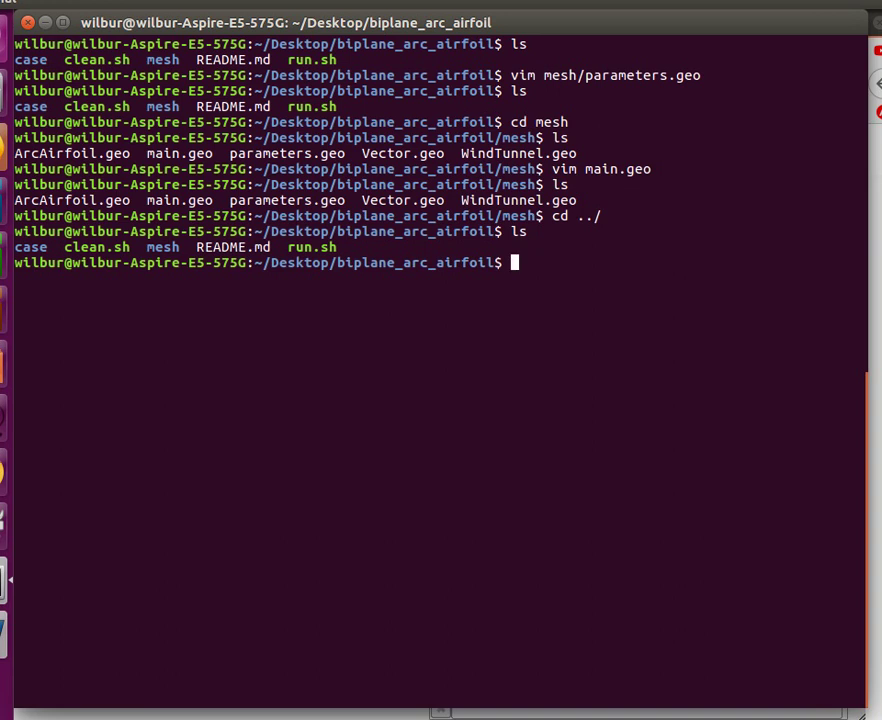
Step: Run ./run.sh to mesh and solve, then interrupt the solver with Ctrl+C
{"action": "type", "text": "./r"}
{"action": "key", "text": "Tab"}
{"action": "key", "text": "Return"}
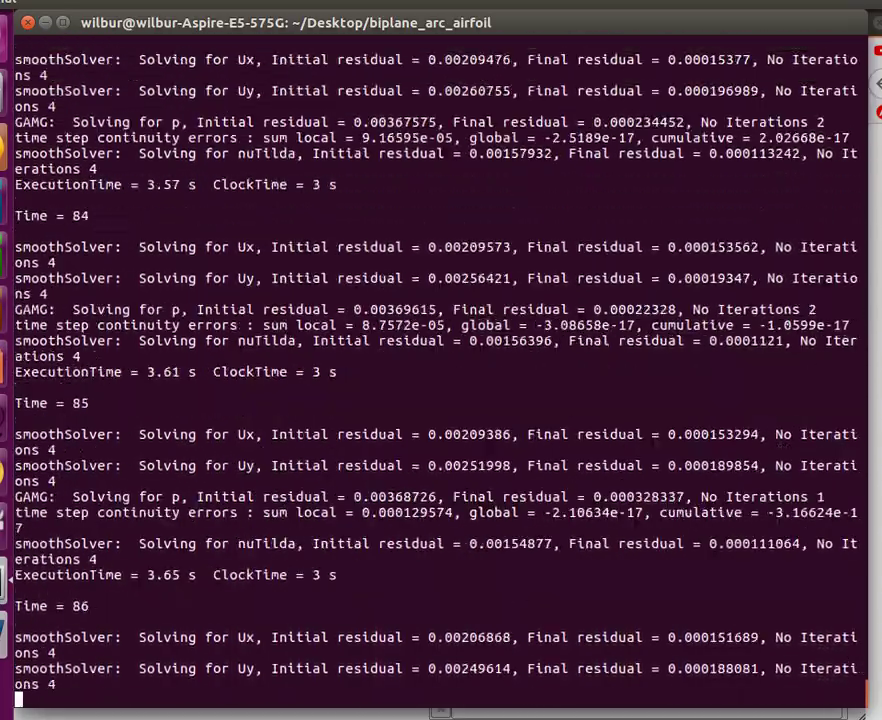
{"action": "key", "text": "ctrl+c"}
{"action": "key", "text": "ctrl+c"}
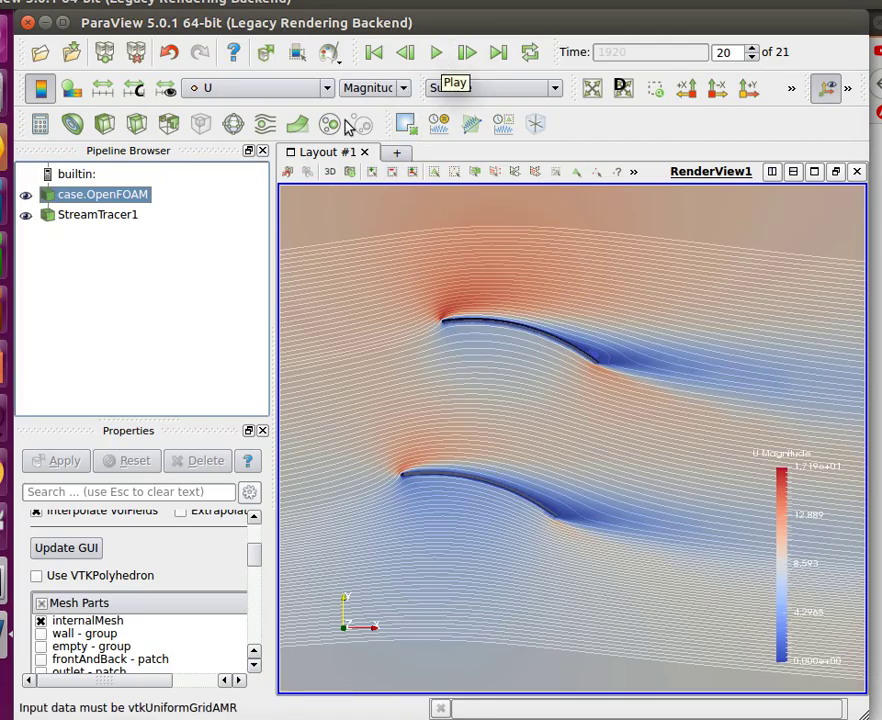
Step: Hide the Pipeline Browser and Properties panels and play the streamline animation from the start
{"action": "left_click", "coordinate": [262, 151]}
{"action": "left_click", "coordinate": [262, 151]}
{"action": "left_click", "coordinate": [438, 54]}
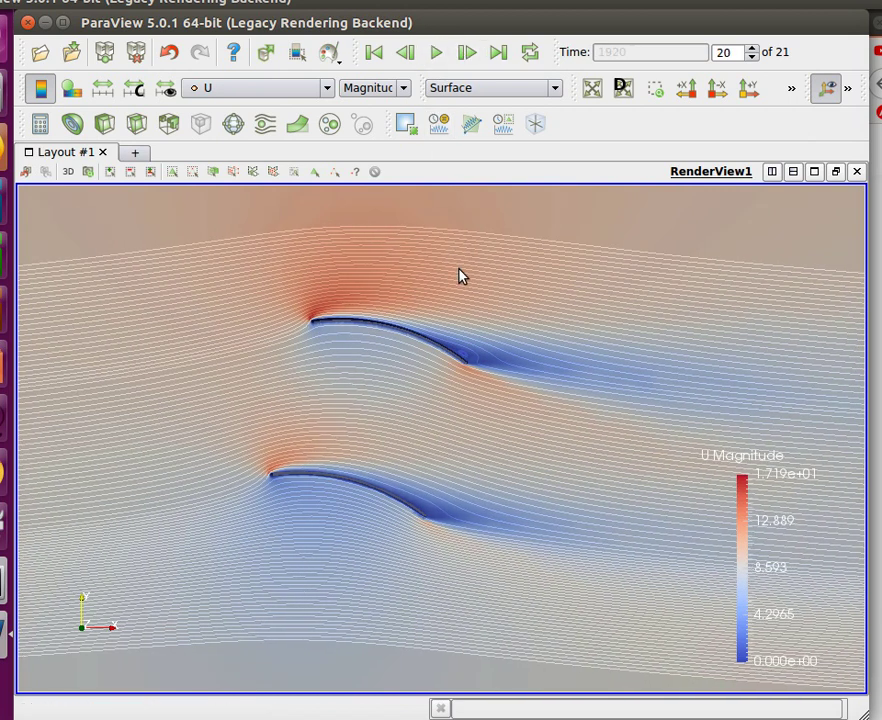
{"action": "left_click", "coordinate": [436, 53]}
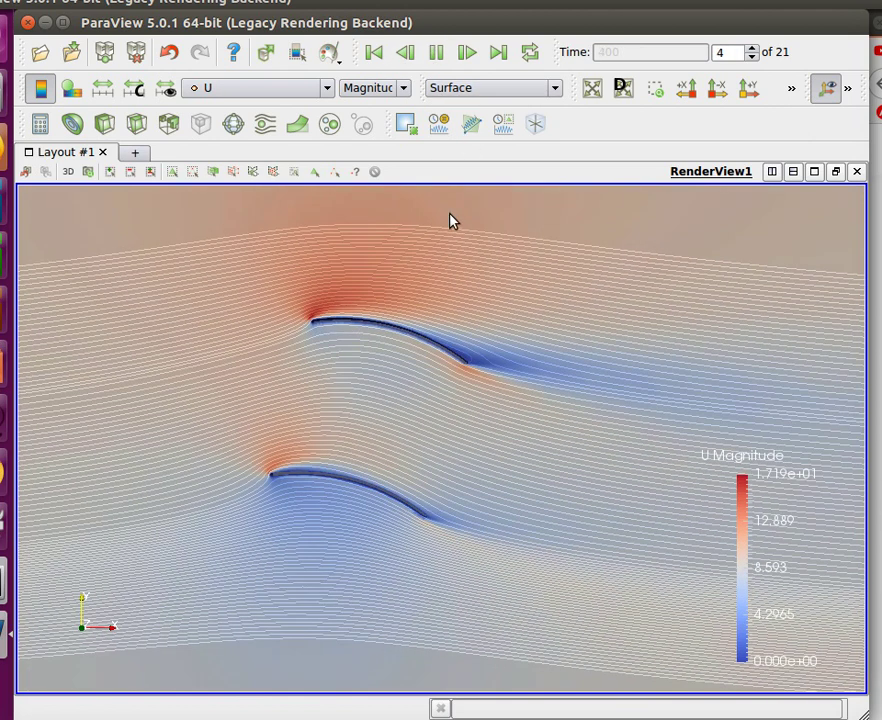